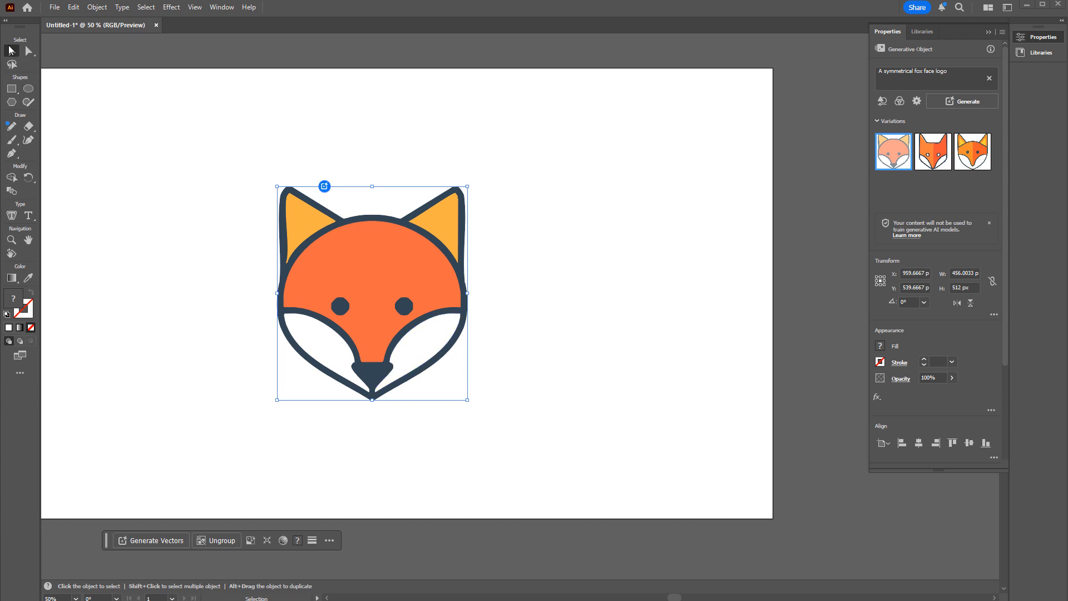
Move the generated fox face aside, preview its third variation and switch back to the first one.
drag(395, 238, 218, 232)
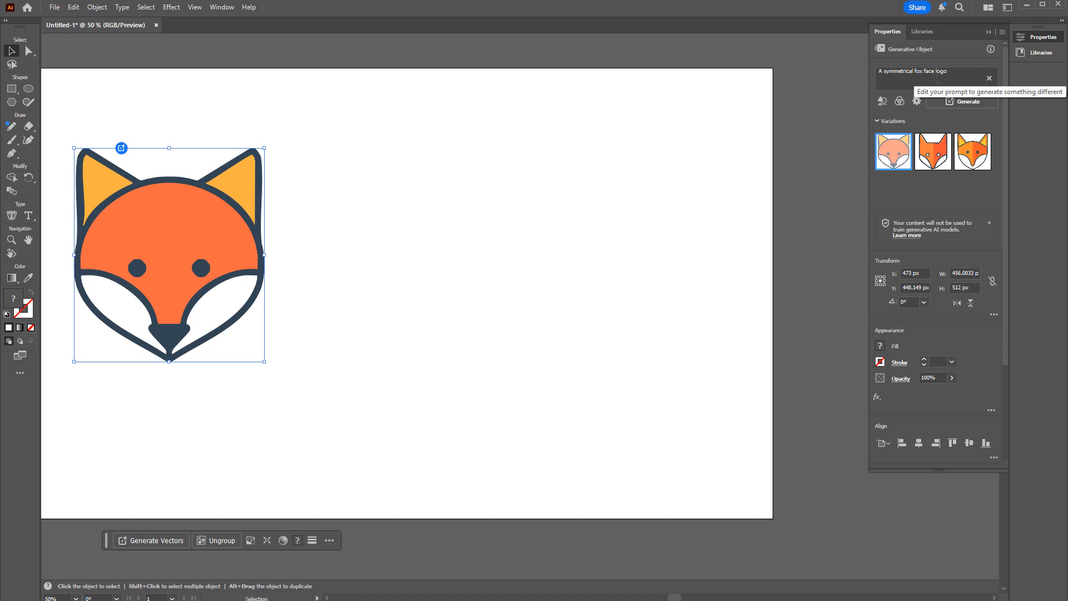
click(970, 153)
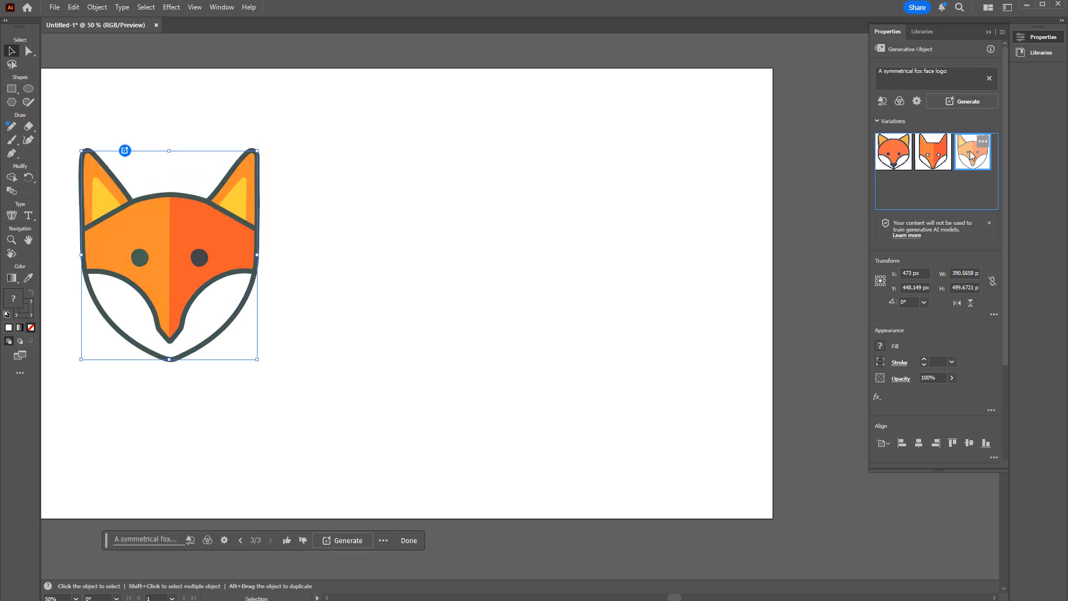
click(893, 151)
Enlarge the first fox variation to nearly the full artboard height, shift it slightly sideways and deselect it.
drag(239, 249, 455, 331)
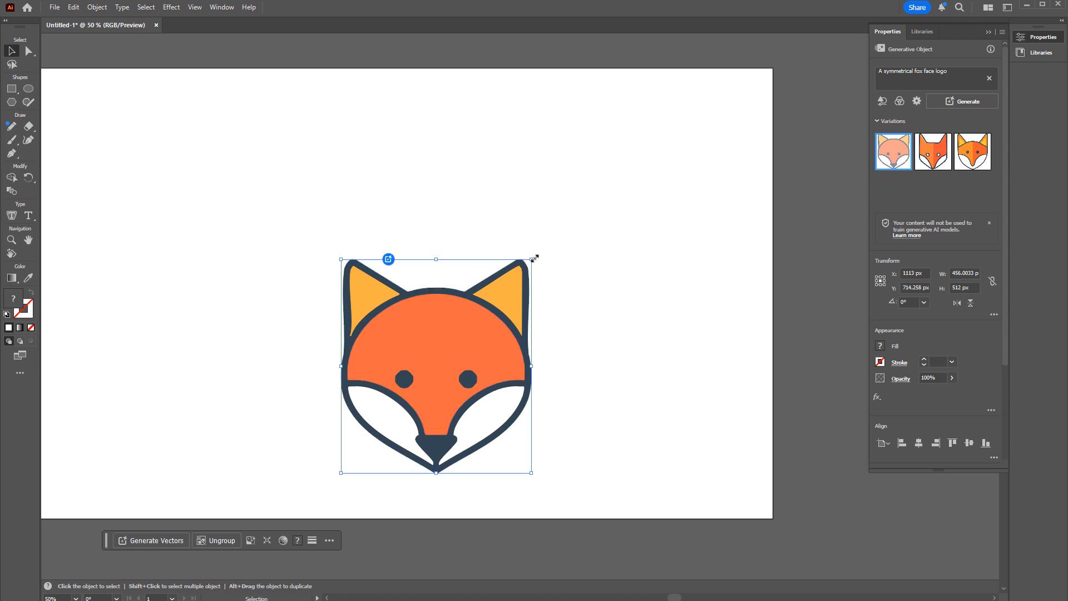
drag(534, 257, 667, 105)
drag(343, 471, 296, 497)
drag(463, 272, 426, 273)
click(676, 248)
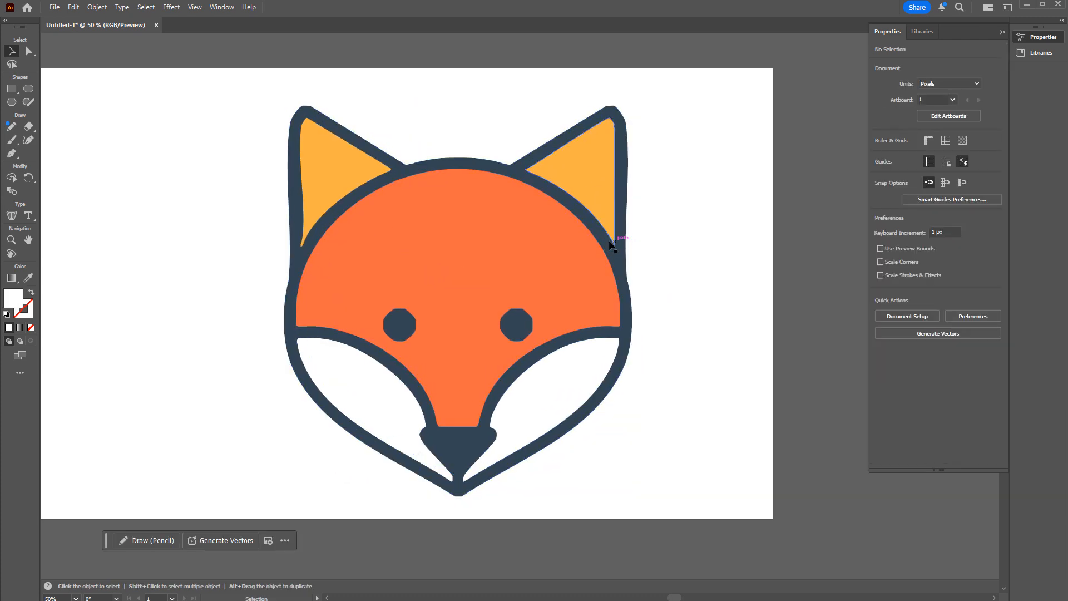
Examine the inner ears, eyes and outline on both sides of the fox face up close for differences in symmetry.
key(ctrl+equal)
key(ctrl+equal)
key(ctrl+equal)
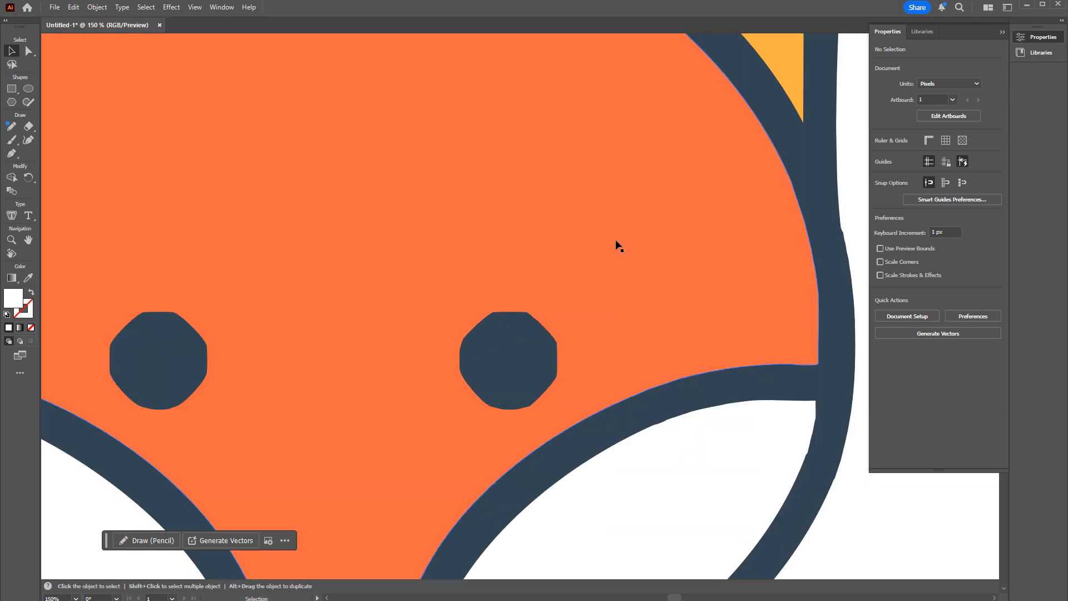
drag(544, 293, 322, 518)
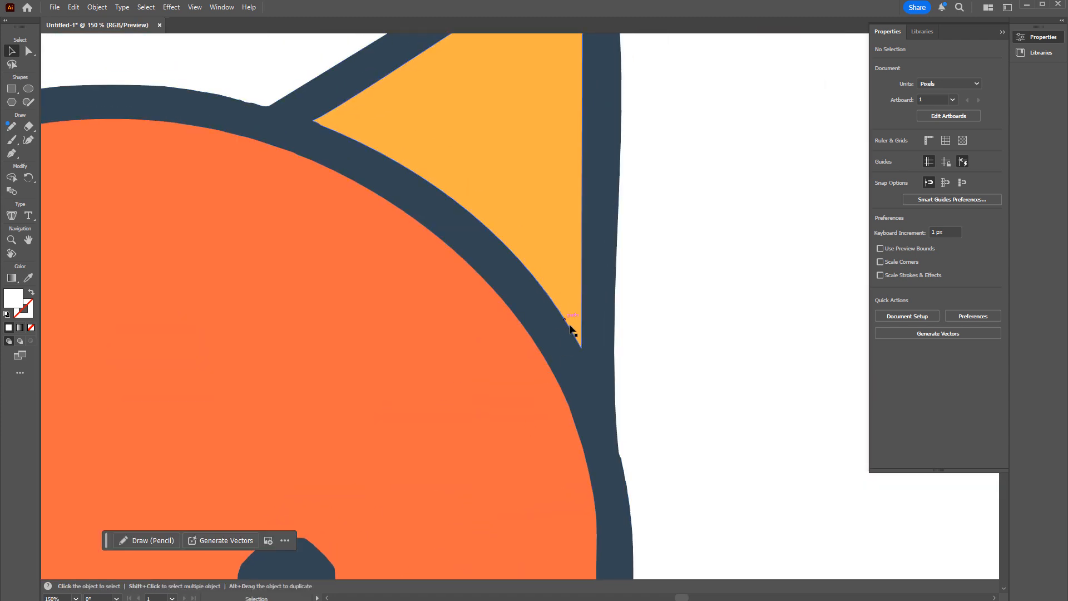
drag(293, 367, 850, 311)
drag(393, 317, 493, 334)
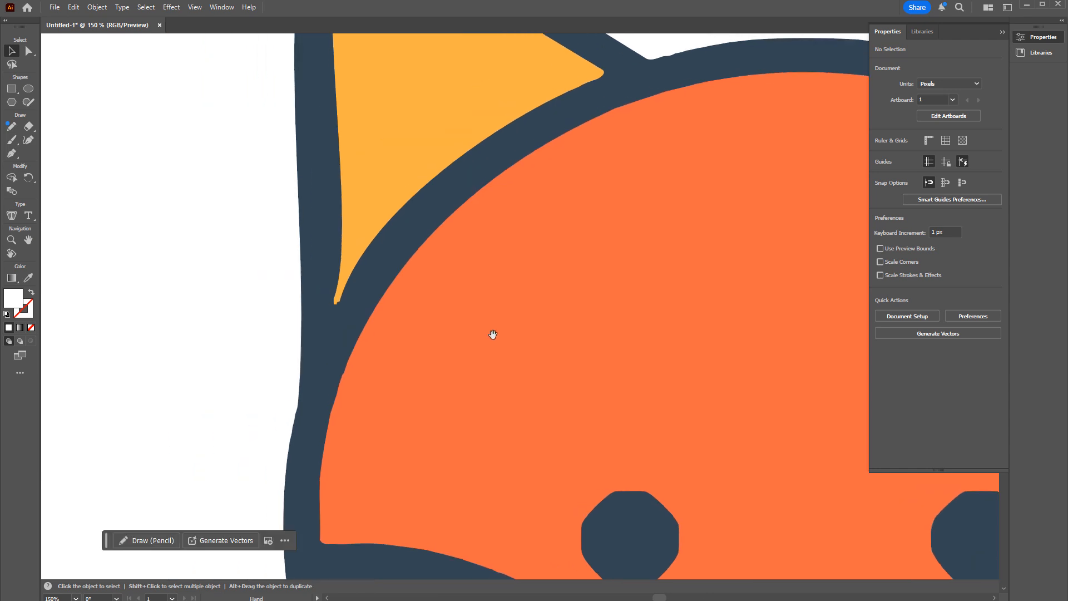
drag(419, 329, 439, 367)
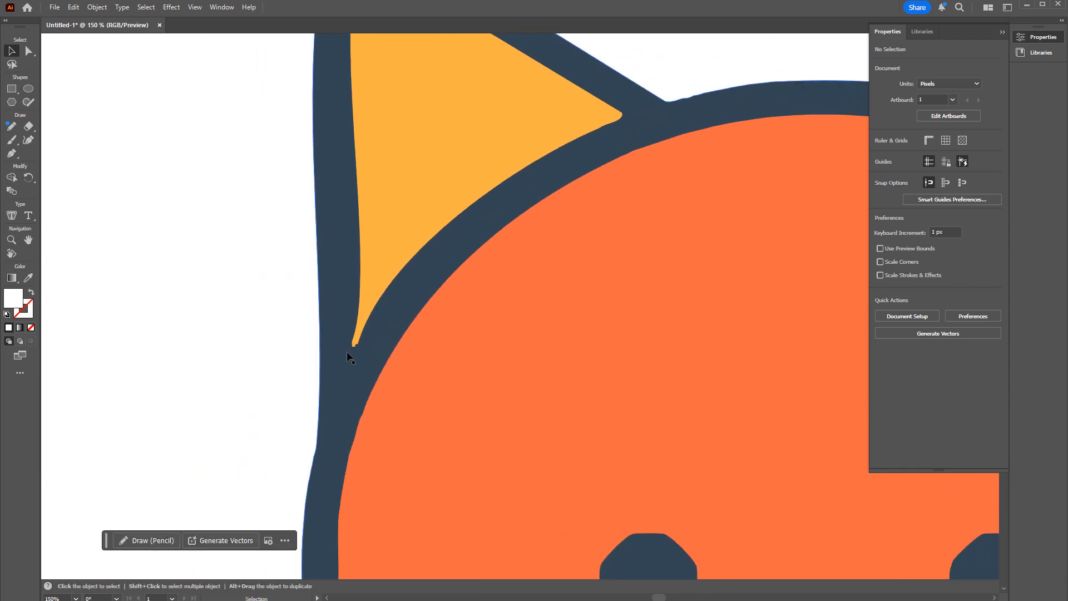
key(ctrl+minus)
key(ctrl+minus)
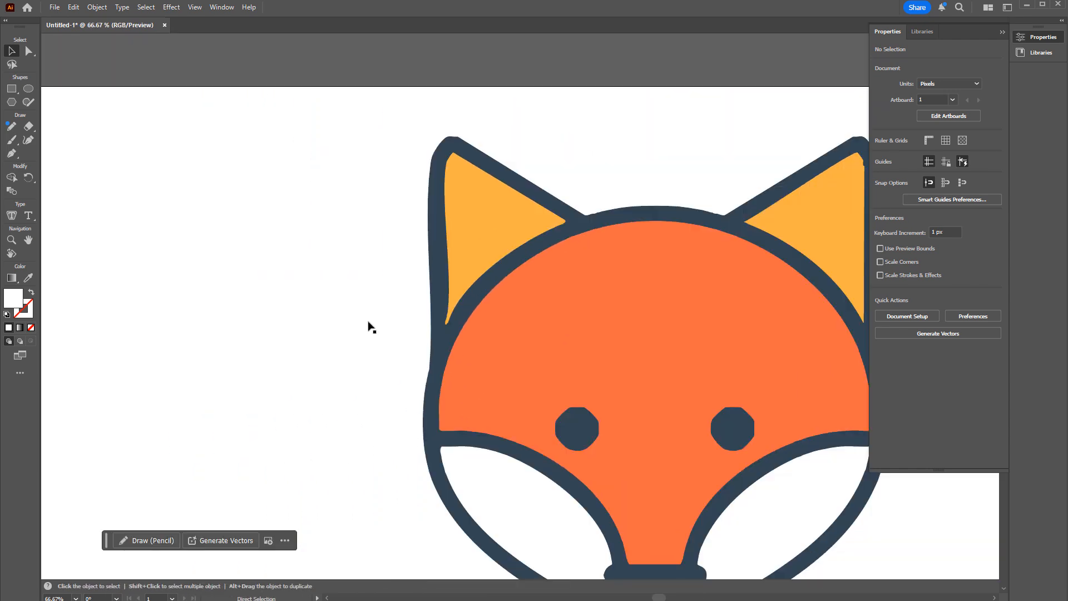
key(ctrl+minus)
drag(613, 317, 489, 334)
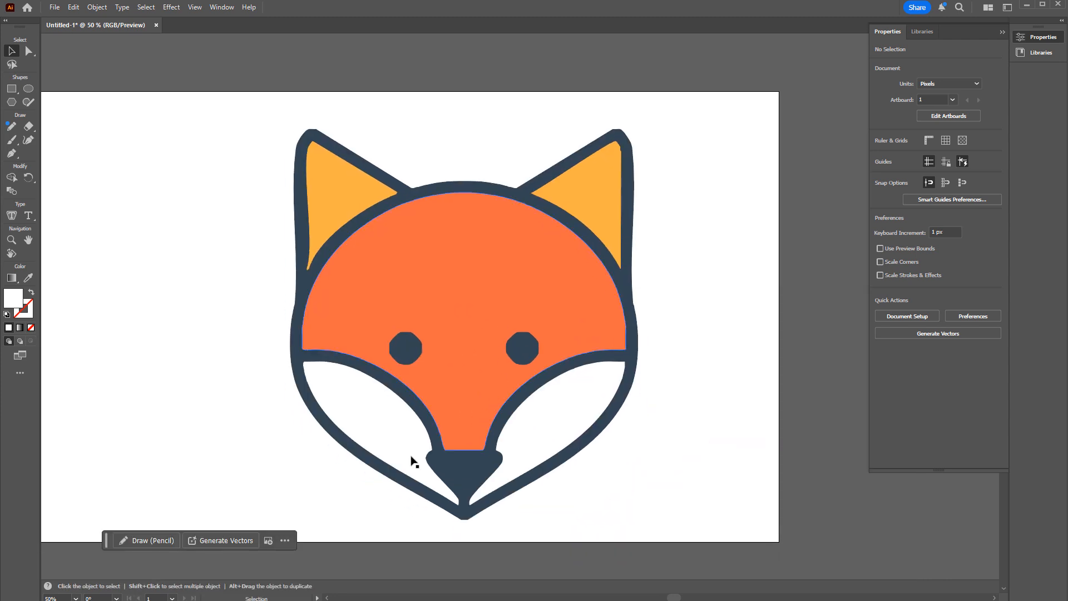
Show the rulers and place a vertical guide through the middle of the fox face at X about 1165 px.
click(222, 7)
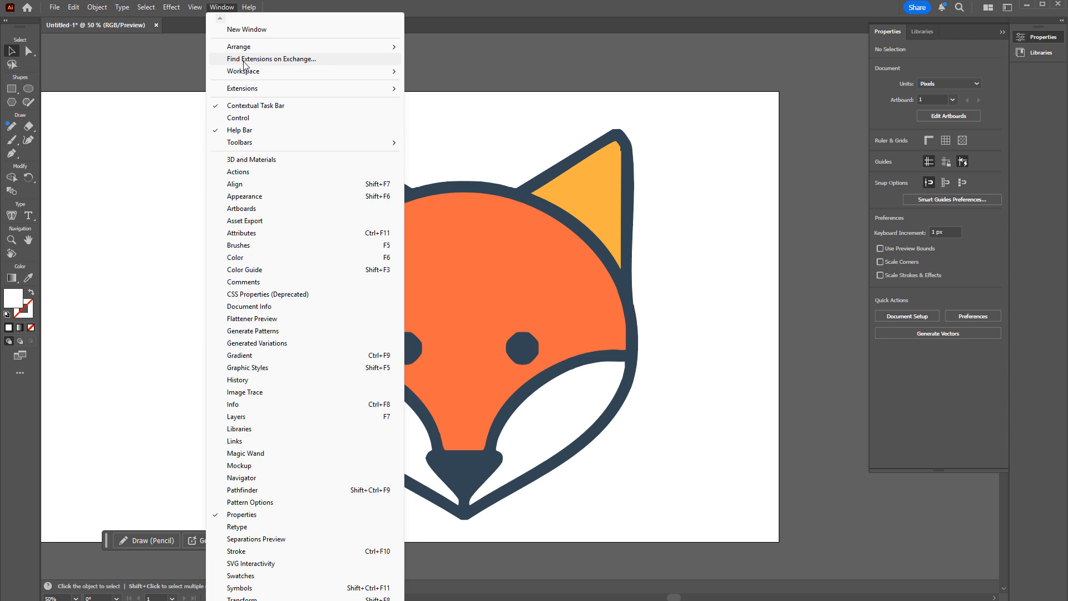
mouse_move(195, 8)
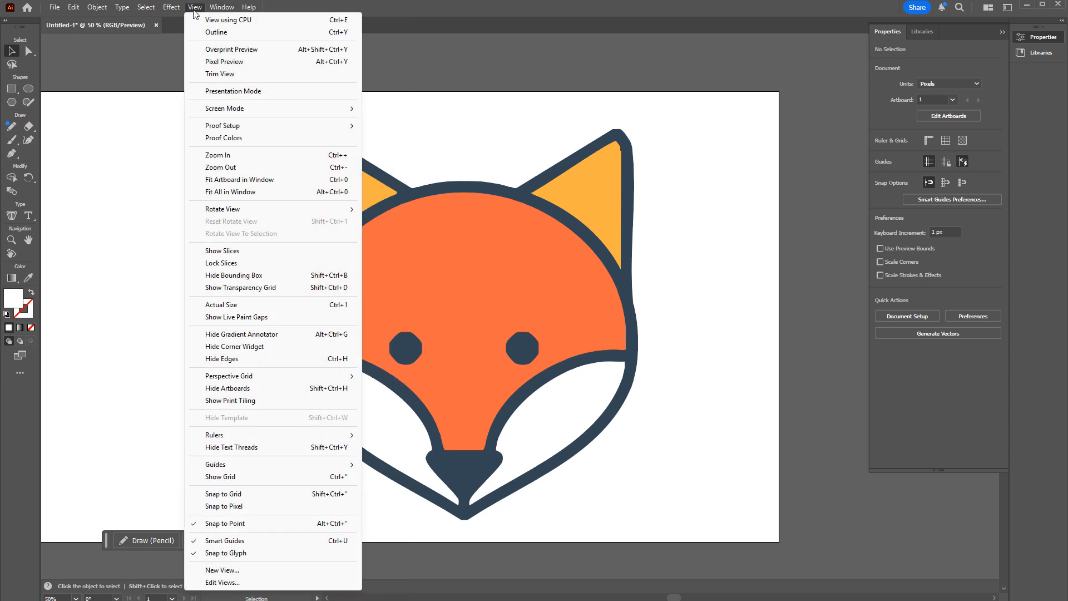
mouse_move(234, 435)
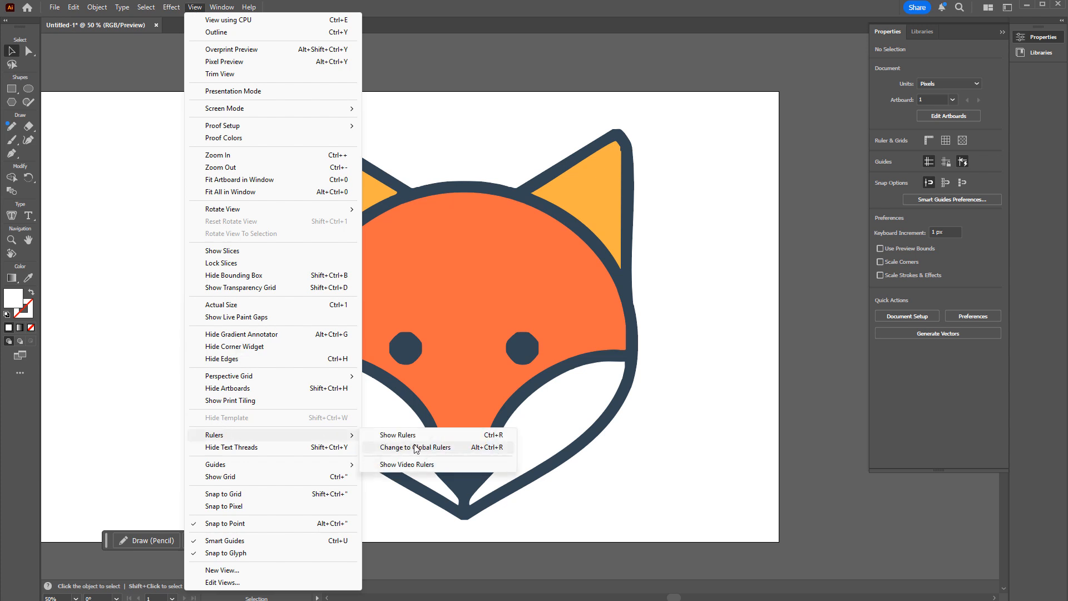
click(431, 437)
drag(54, 408, 464, 411)
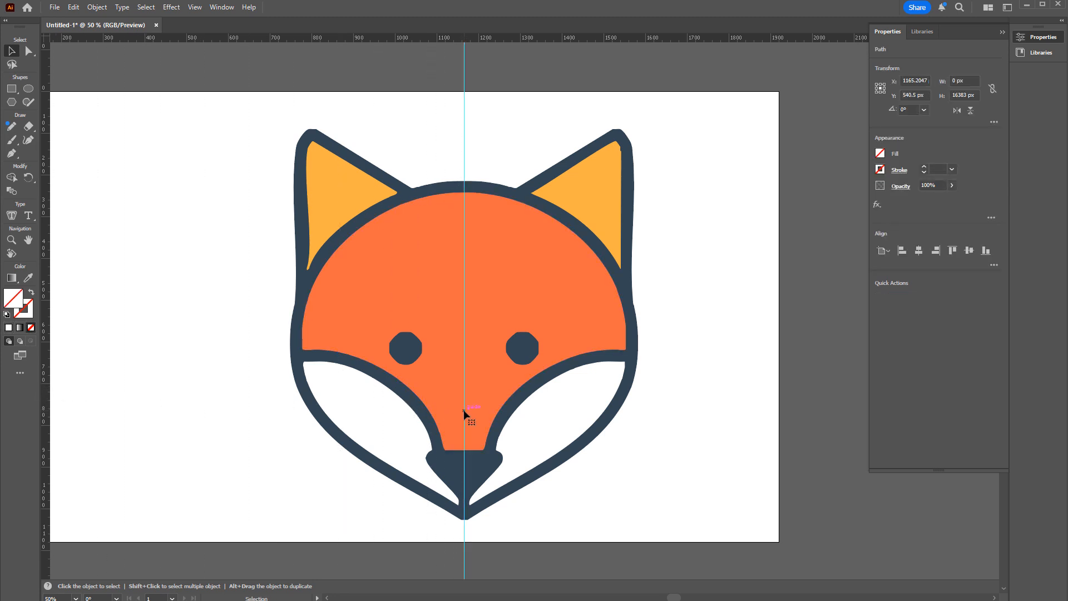
Place two horizontal guides across the fox's ears, at Y about 137 px and about 409 px.
click(376, 45)
drag(382, 38, 488, 152)
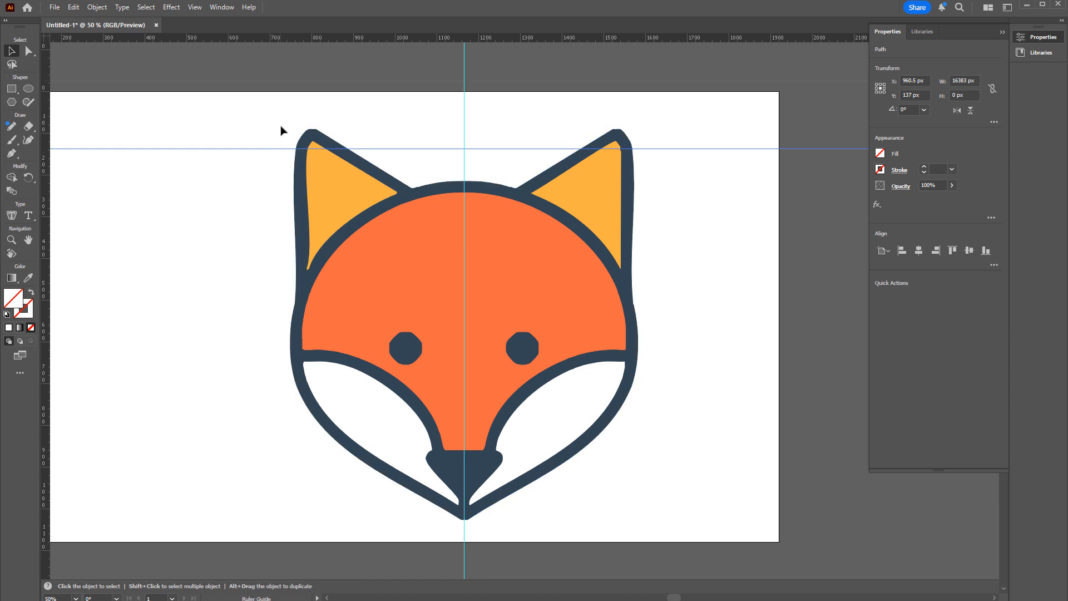
drag(280, 125, 286, 262)
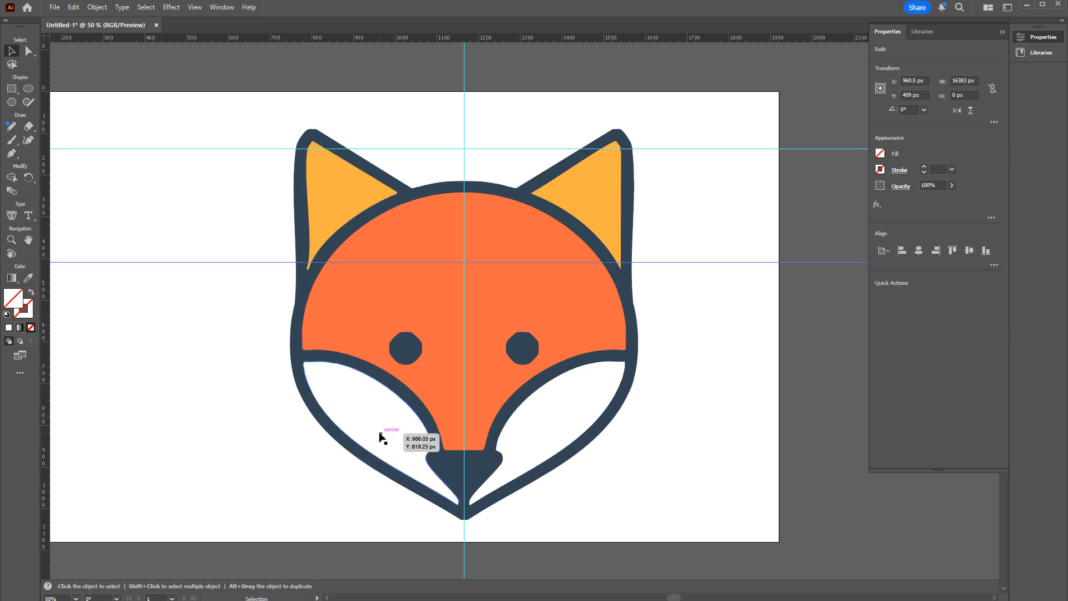
key(ctrl+minus)
key(ctrl+minus)
key(ctrl+equal)
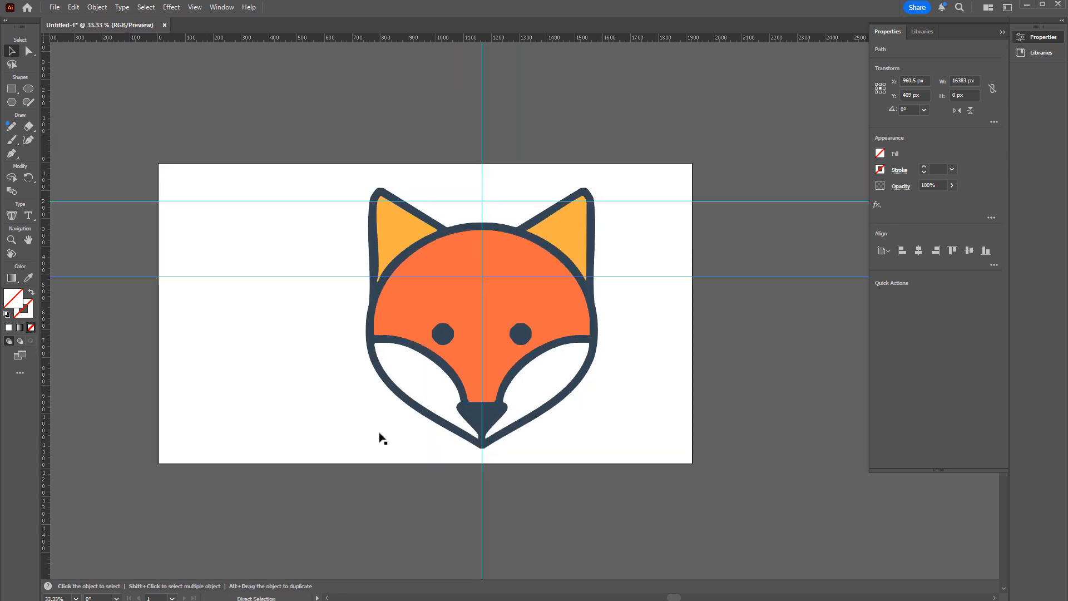
key(ctrl+minus)
key(ctrl+equal)
key(ctrl+equal)
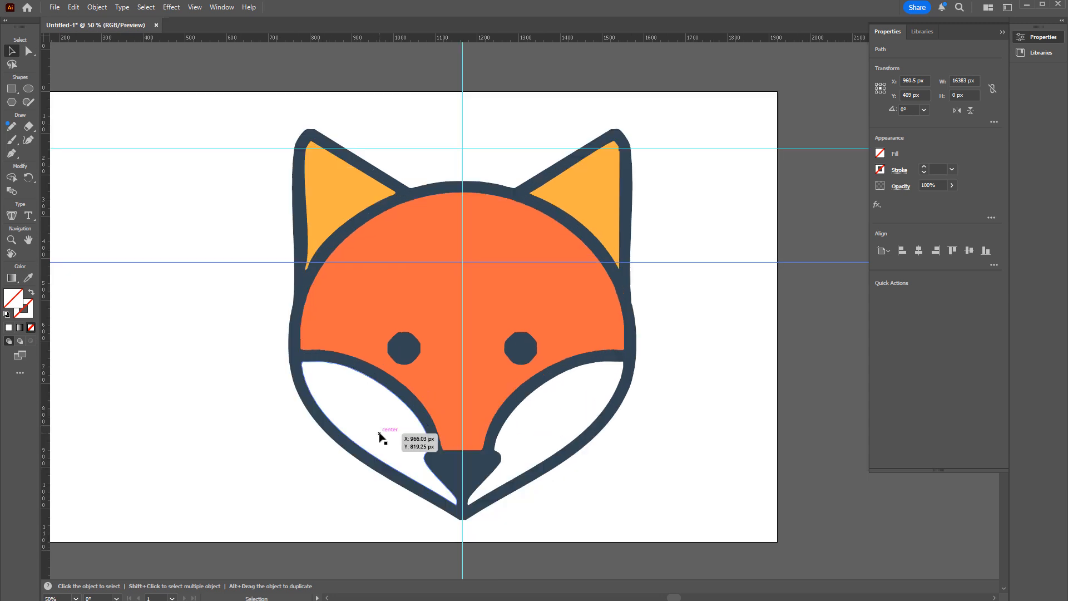